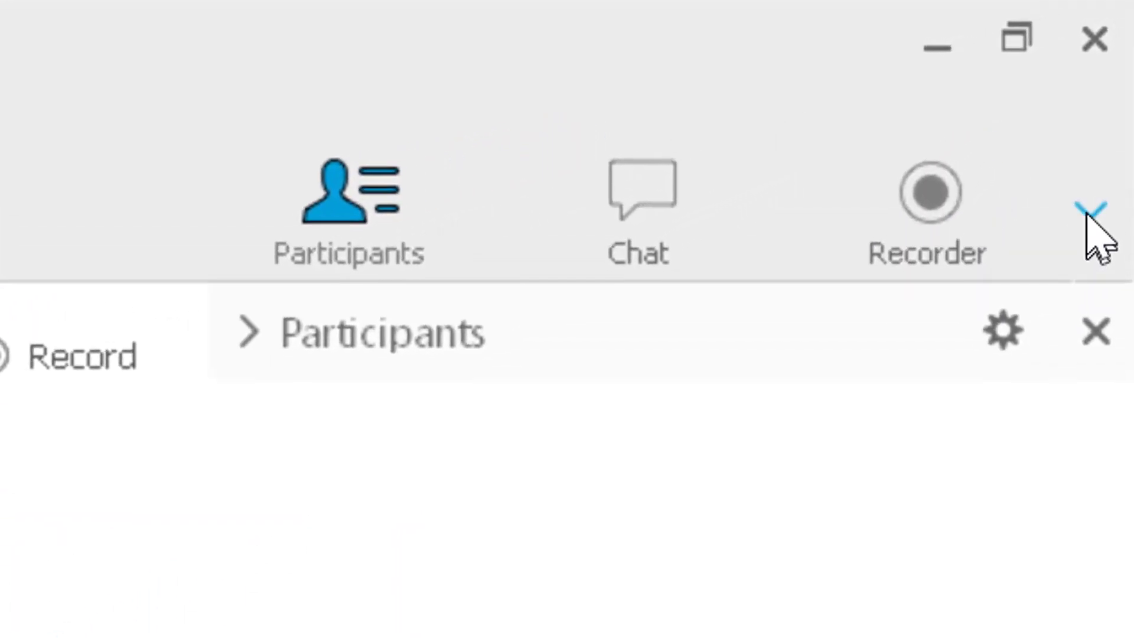
# Show the Breakout Session panel in the training session and open the breakout assignment settings
pyautogui.click(1088, 214)
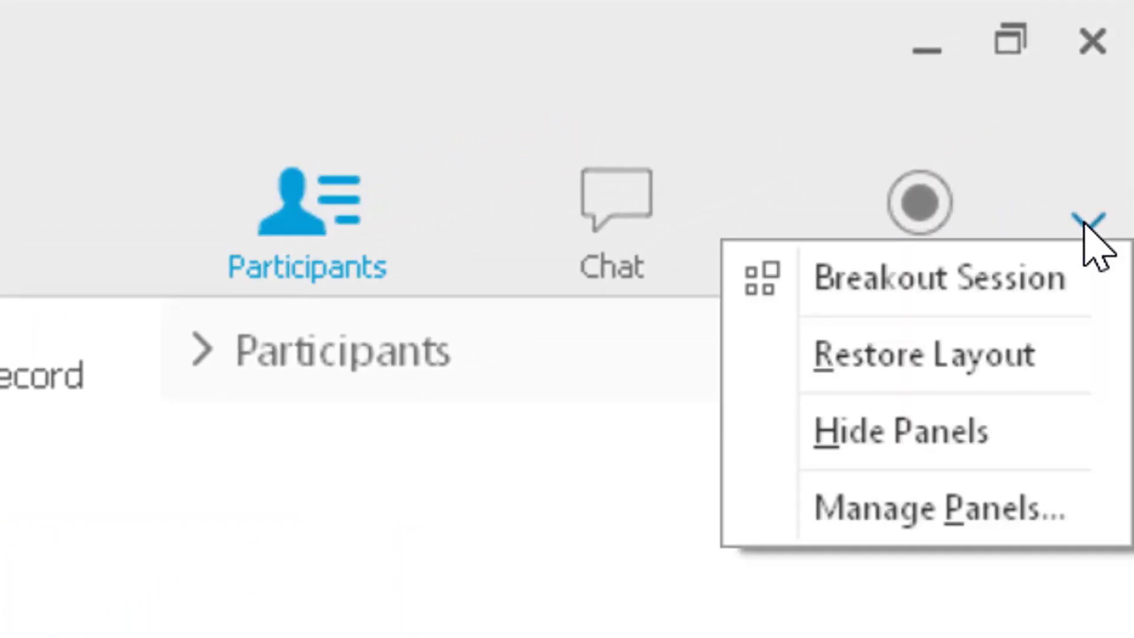
pyautogui.click(992, 301)
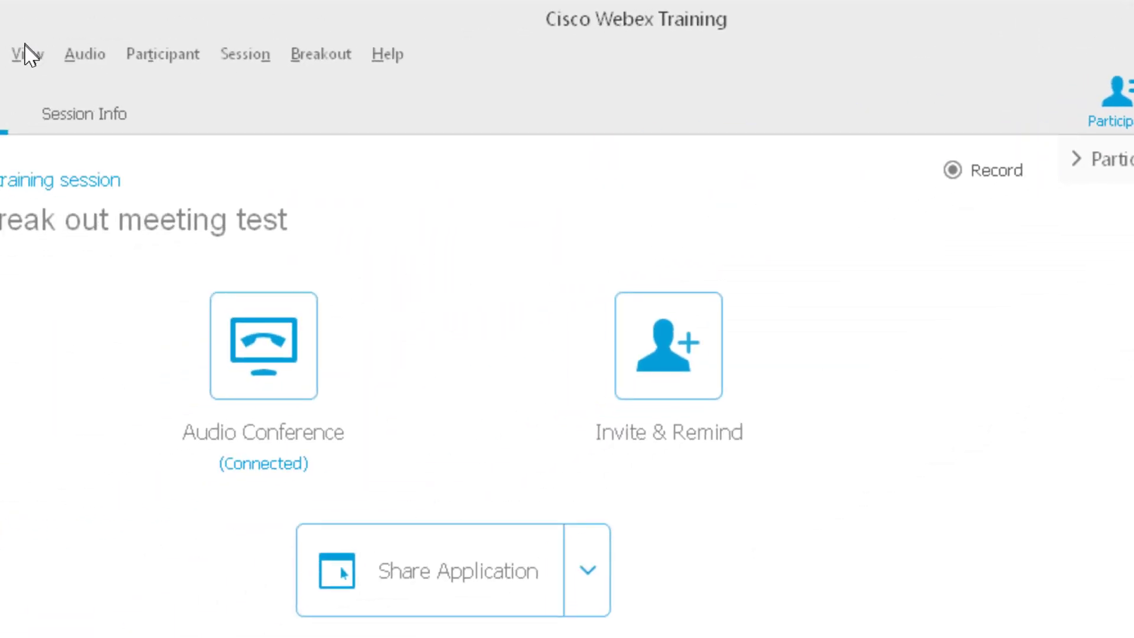
pyautogui.click(26, 53)
pyautogui.moveTo(60, 449)
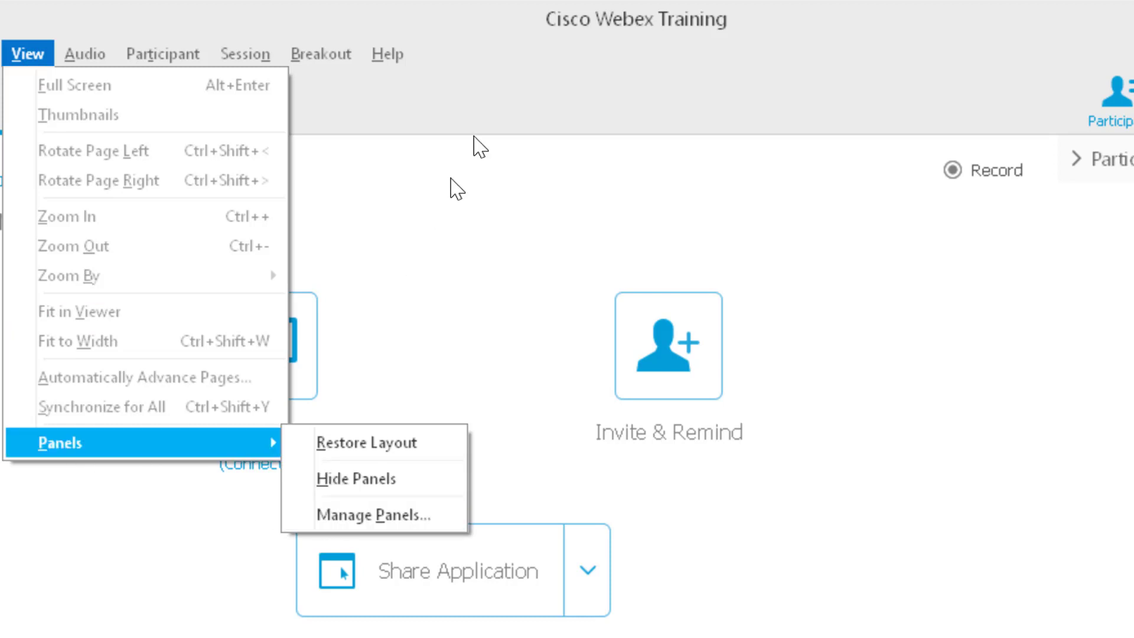
pyautogui.click(1126, 235)
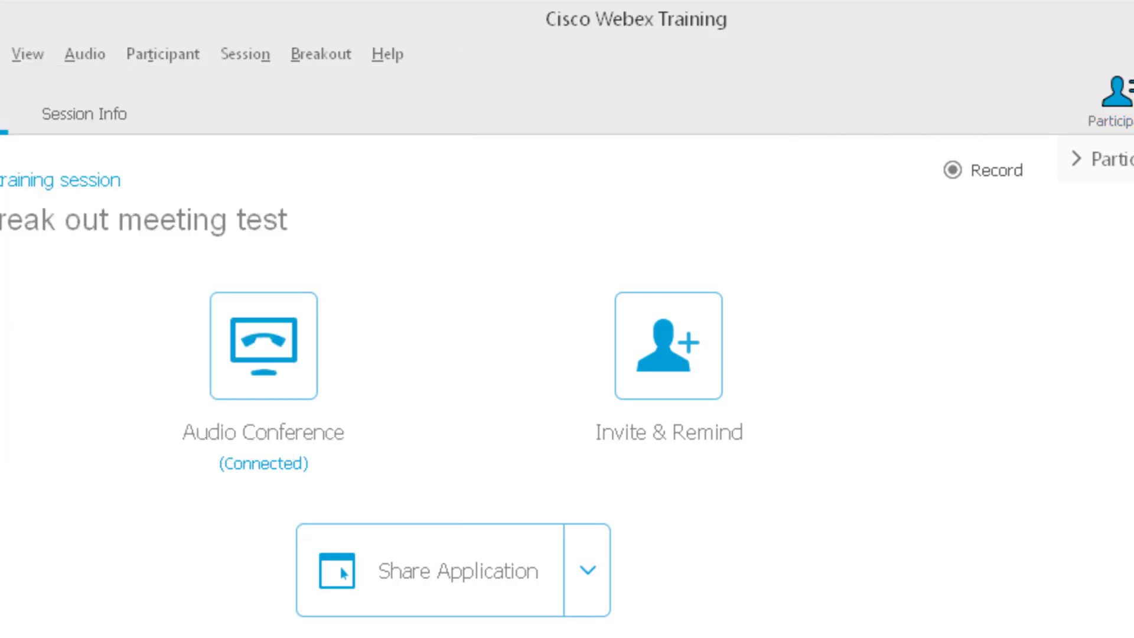
pyautogui.click(1105, 101)
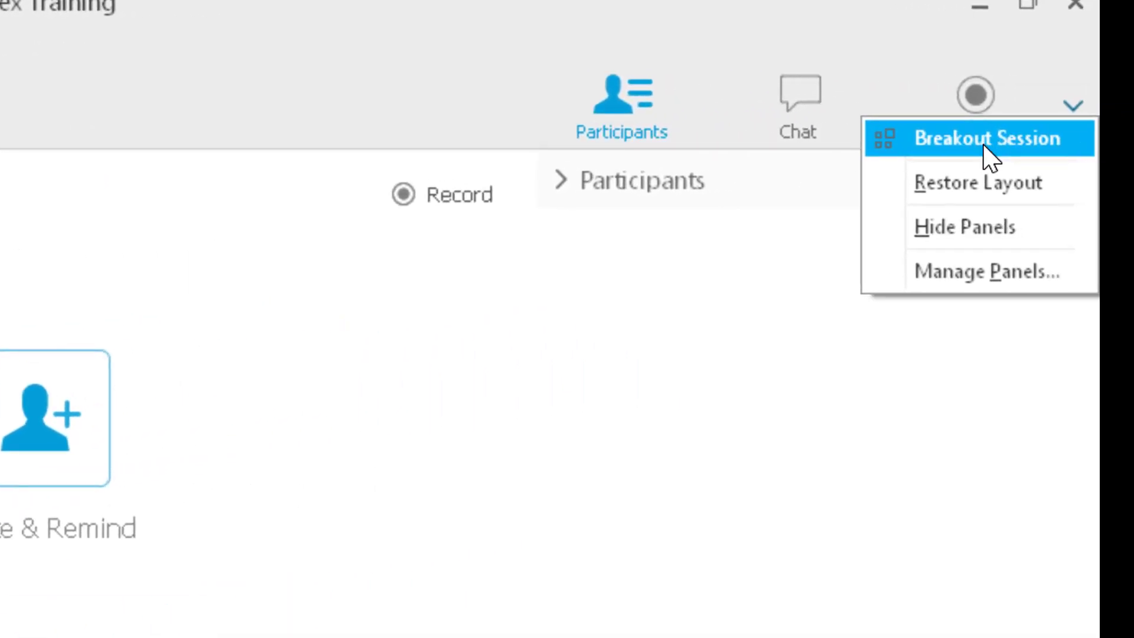
pyautogui.click(987, 142)
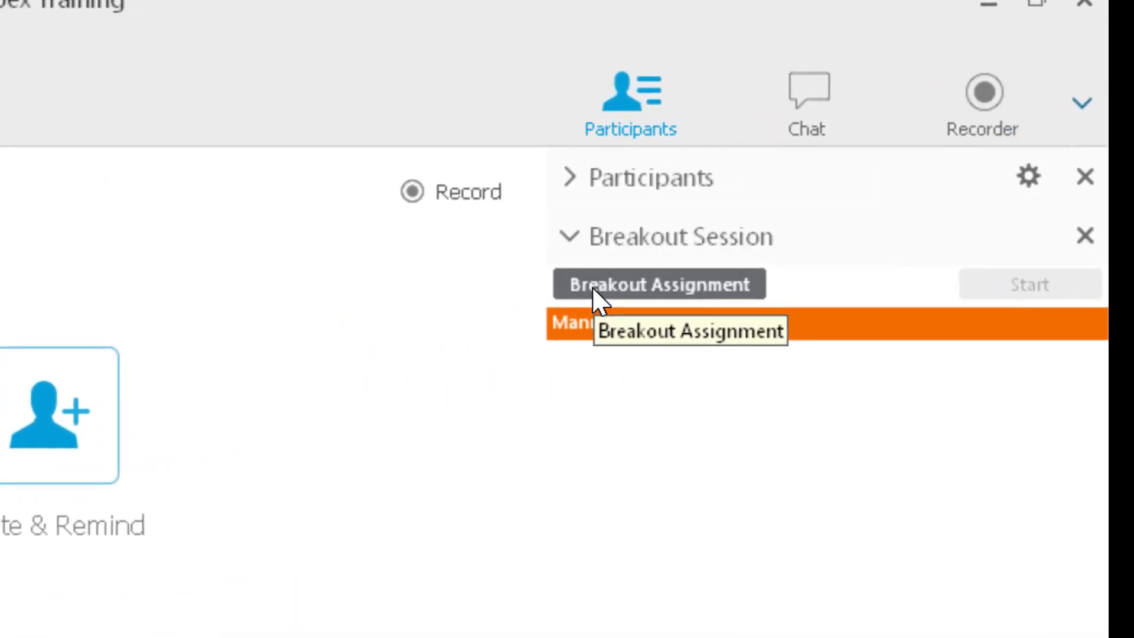
pyautogui.click(805, 217)
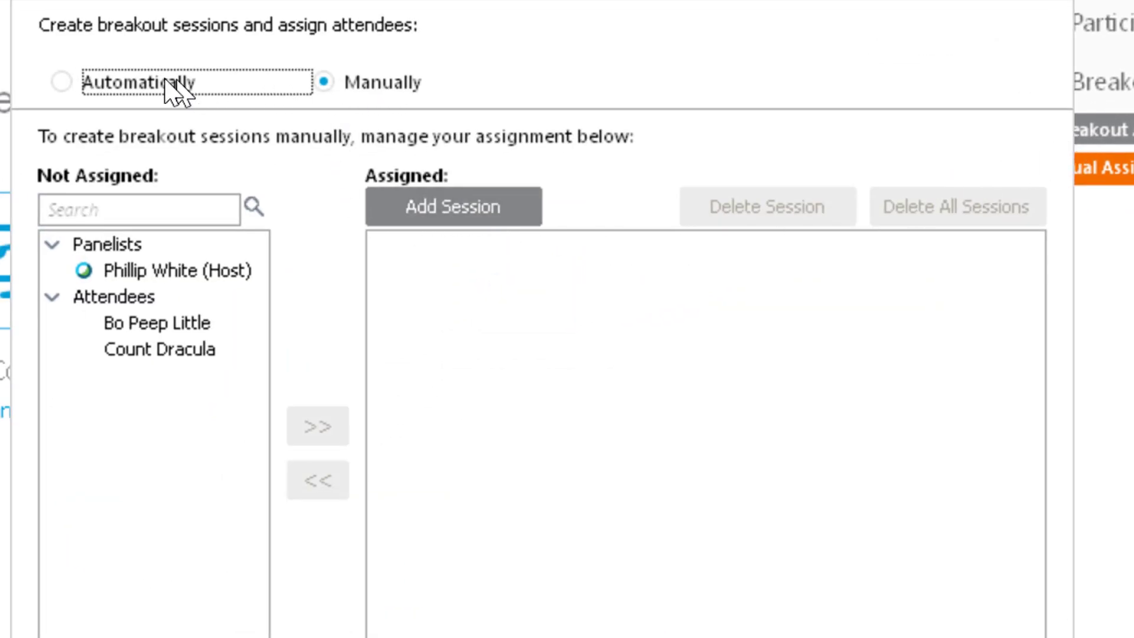
# Try automatic assignment with 5 breakout sessions, or alternatively with 20 attendees in each breakout session
pyautogui.click(62, 83)
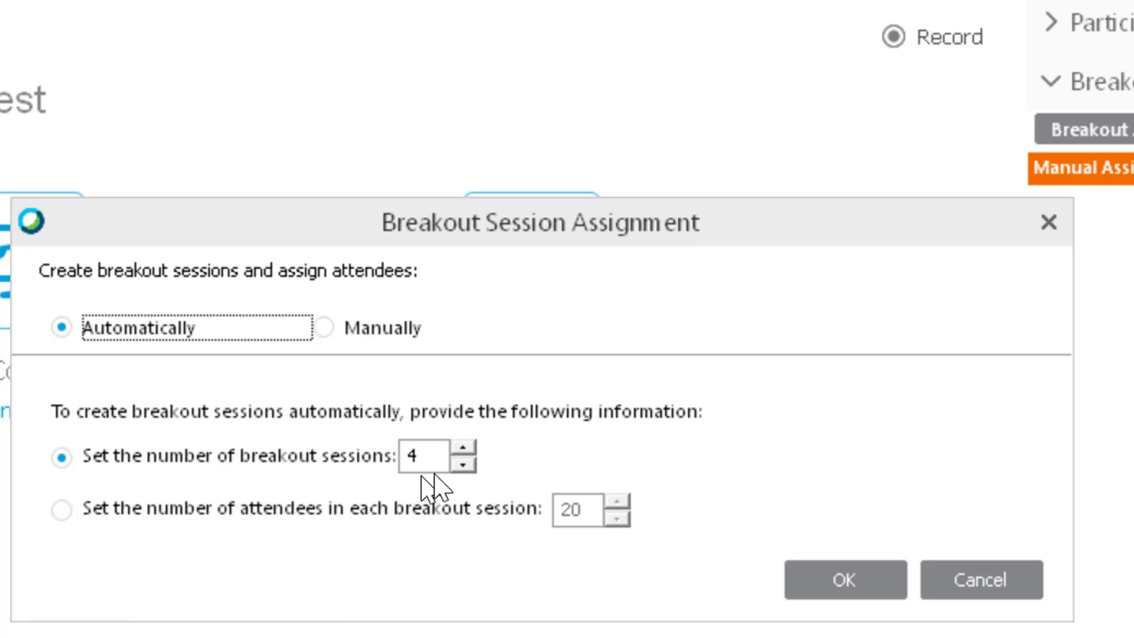
pyautogui.click(462, 448)
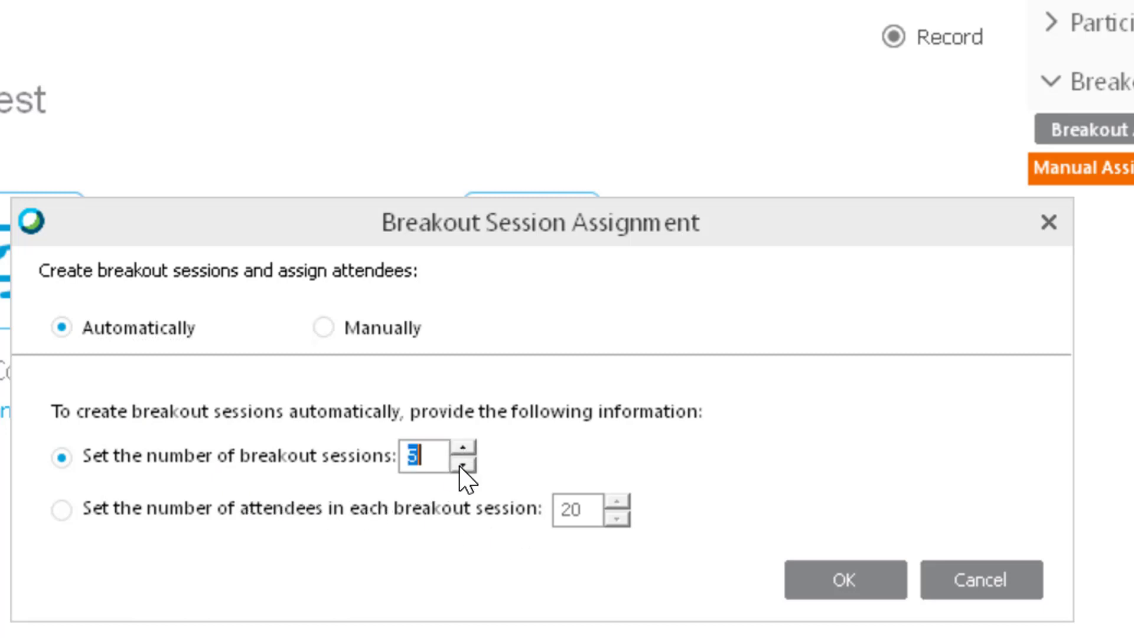
pyautogui.click(463, 466)
pyautogui.click(463, 448)
pyautogui.click(59, 512)
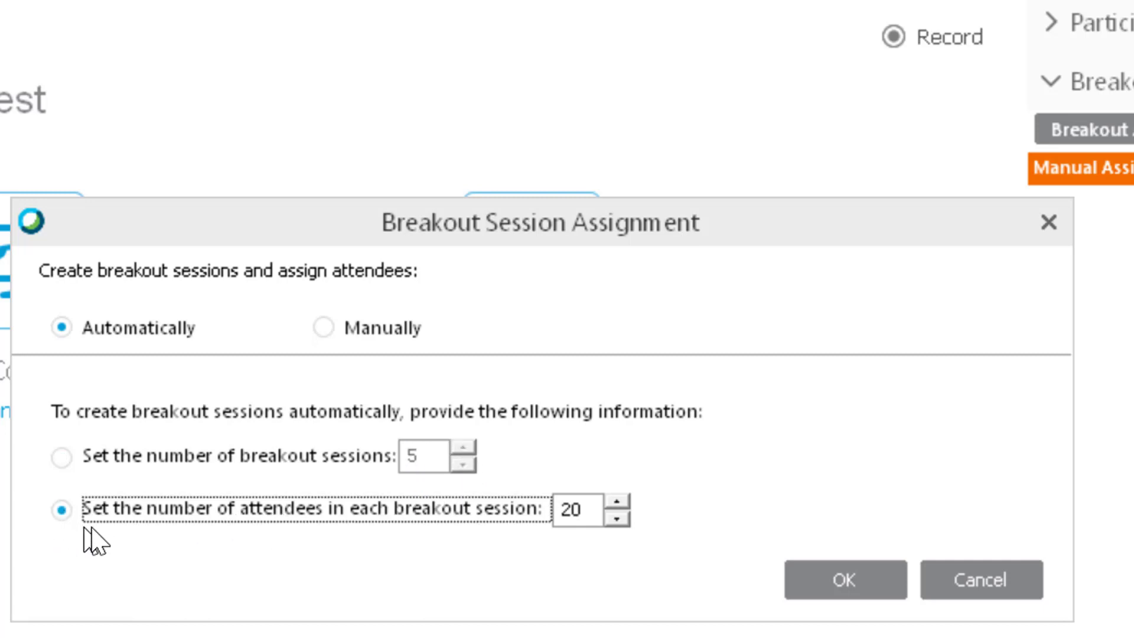
pyautogui.click(617, 519)
pyautogui.click(617, 503)
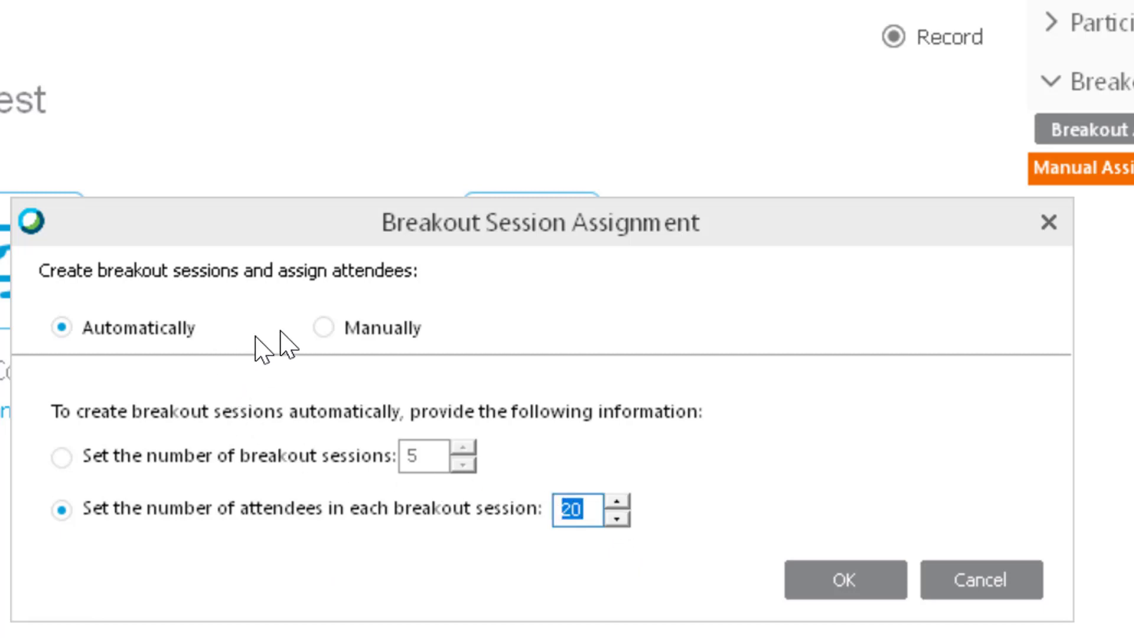
# Switch to manual assignment and add a breakout session named "Breaking Bad Session"
pyautogui.click(324, 327)
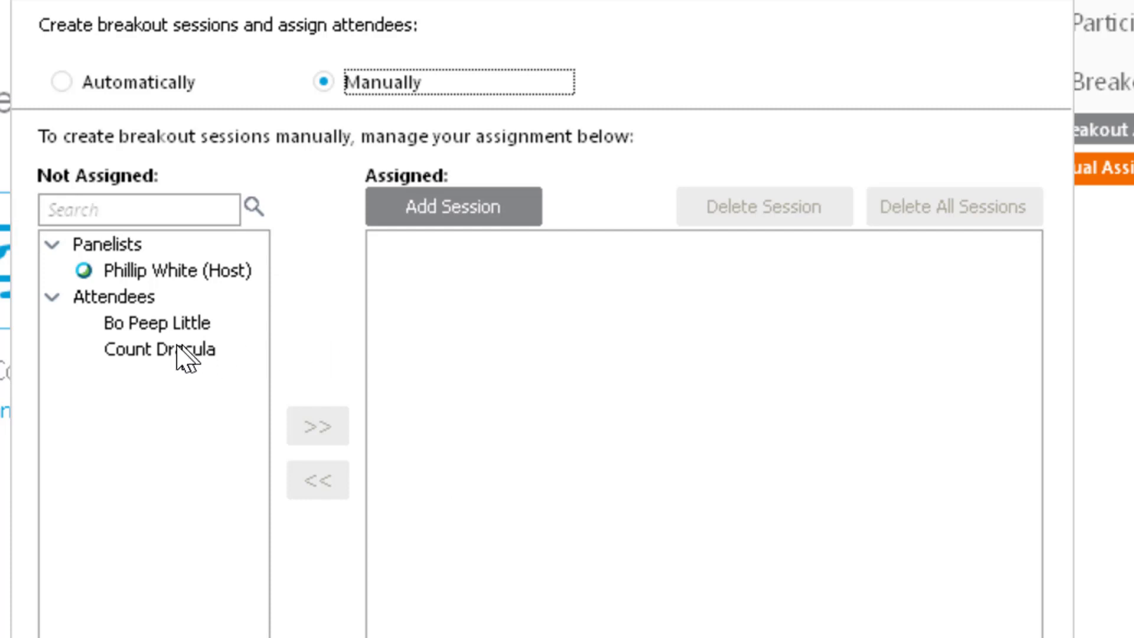
pyautogui.click(158, 328)
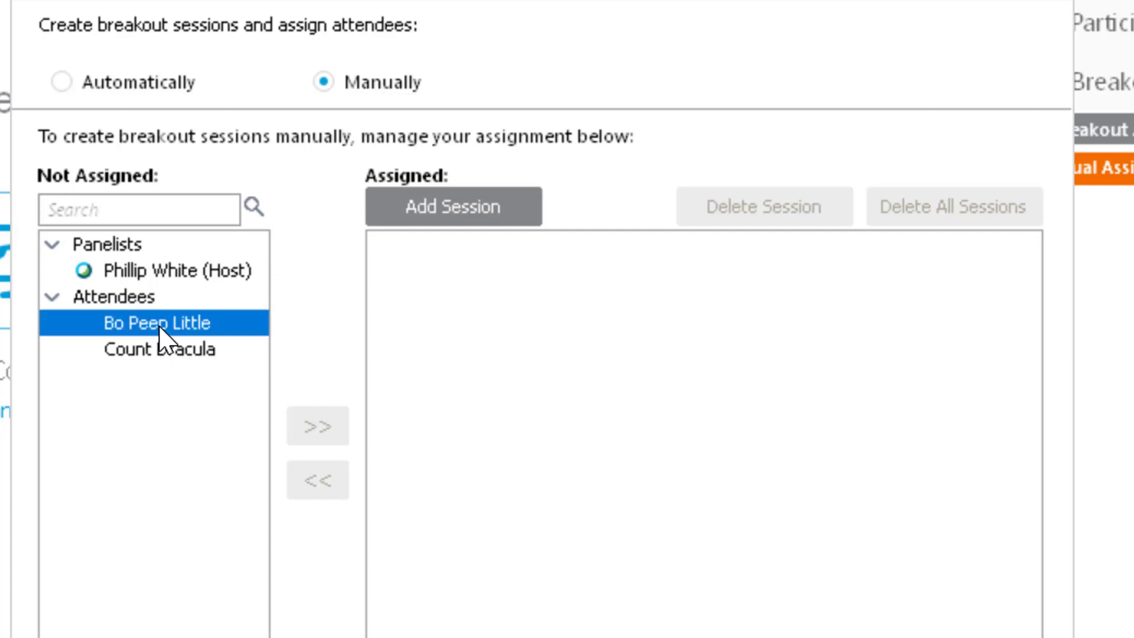
pyautogui.click(438, 204)
pyautogui.write('Breaking Bad Session')
pyautogui.press('Return')
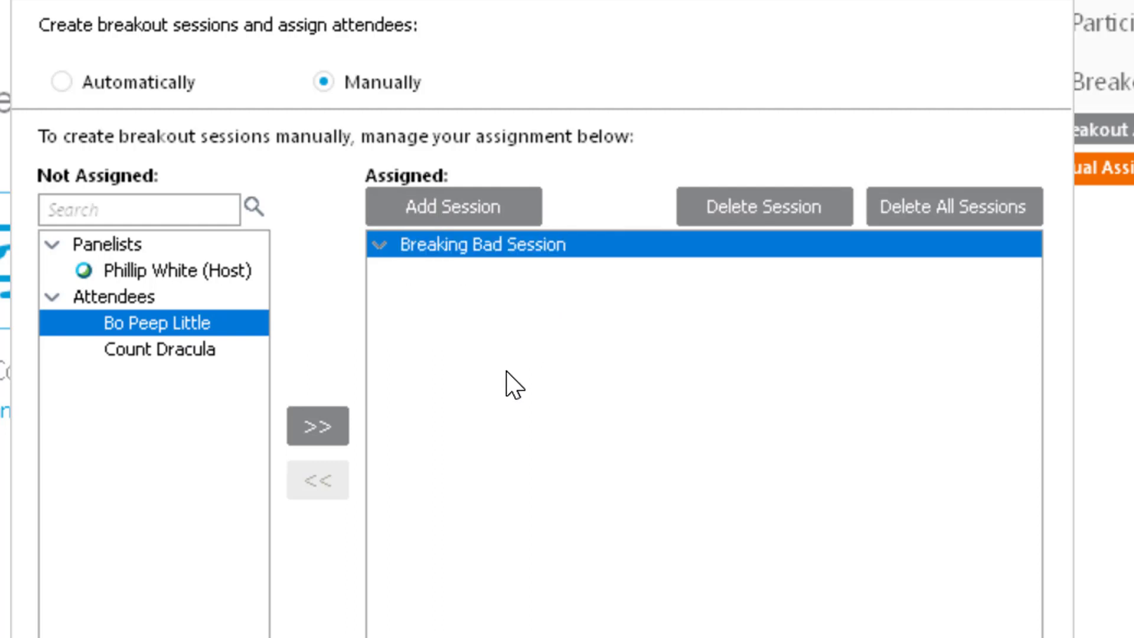
# Assign both attendees to Breaking Bad Session and accept the breakout assignment
pyautogui.click(304, 423)
pyautogui.click(318, 424)
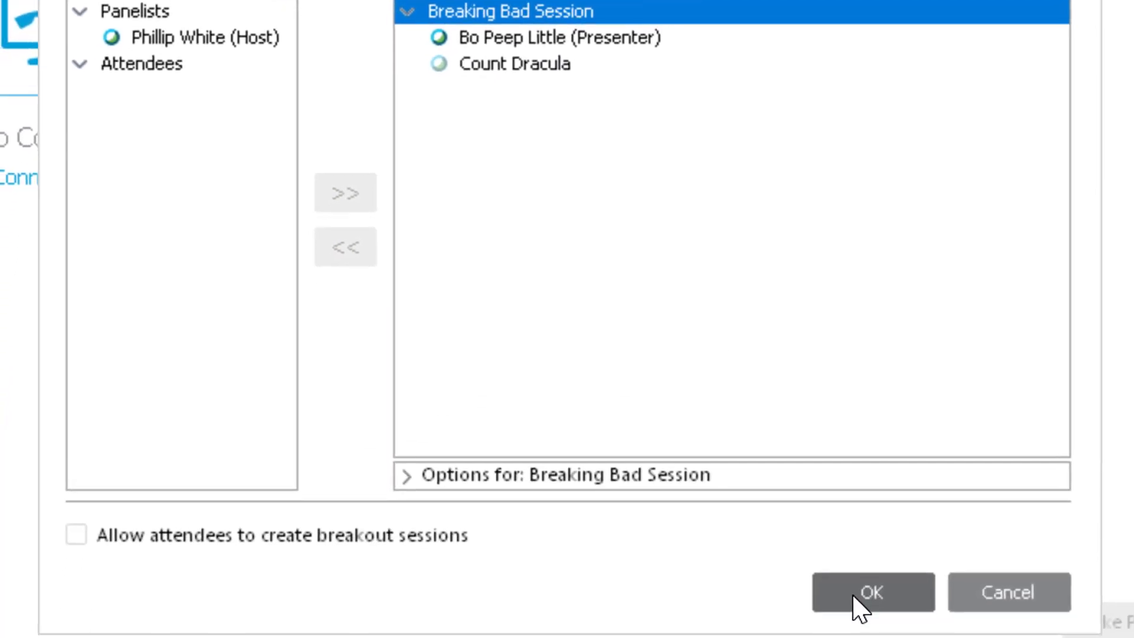
pyautogui.click(852, 594)
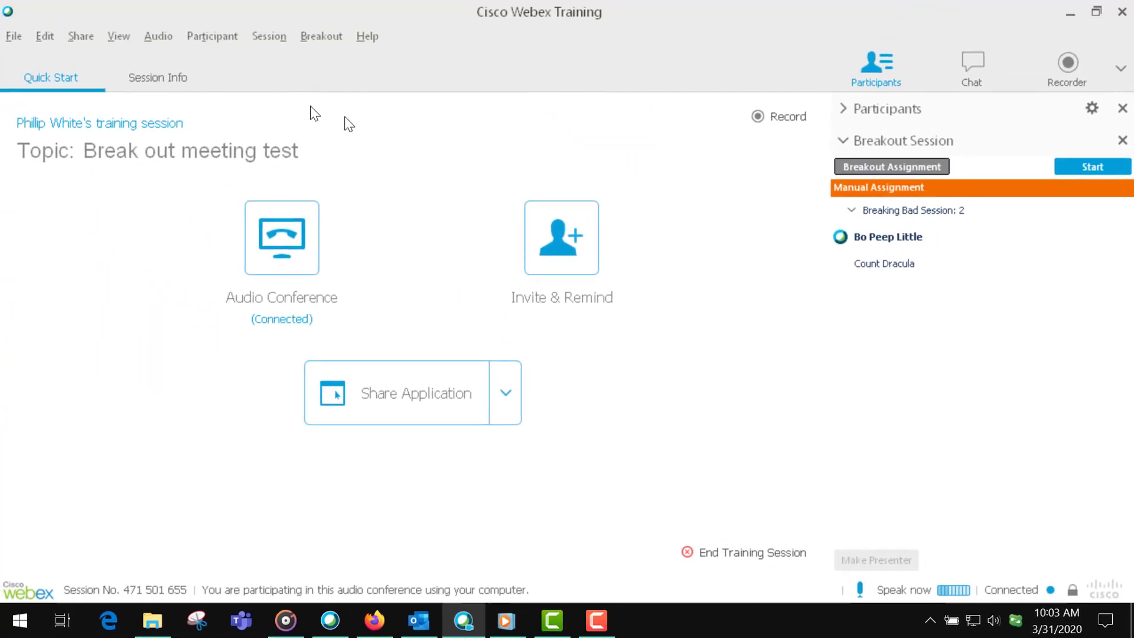
# Start the breakout session for the attendees assigned to Breaking Bad Session
pyautogui.click(328, 38)
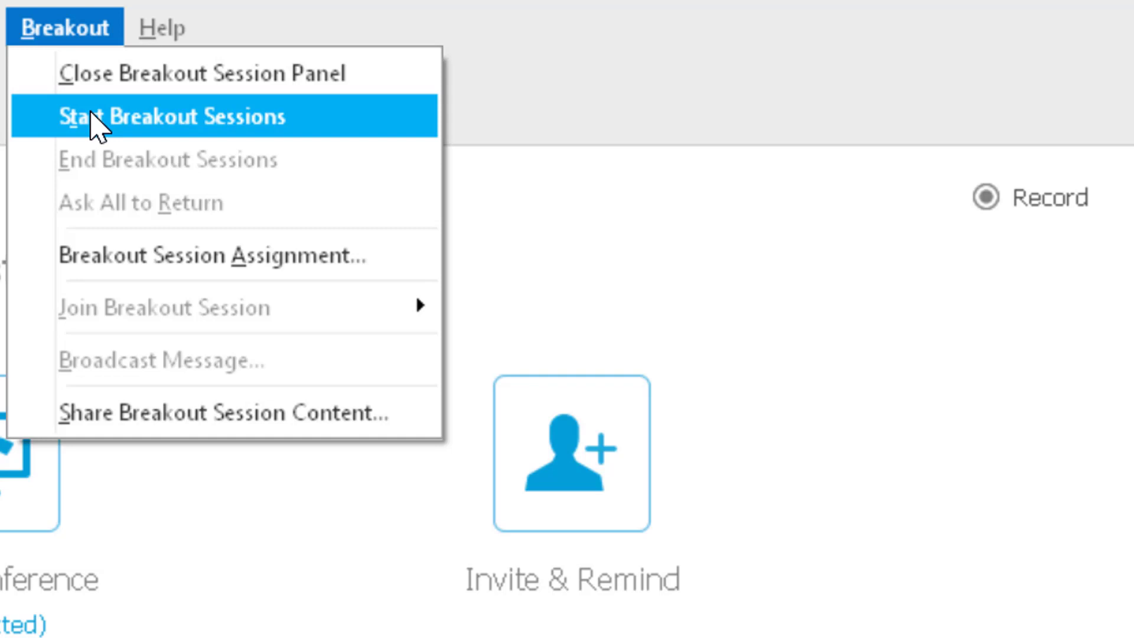
pyautogui.click(97, 125)
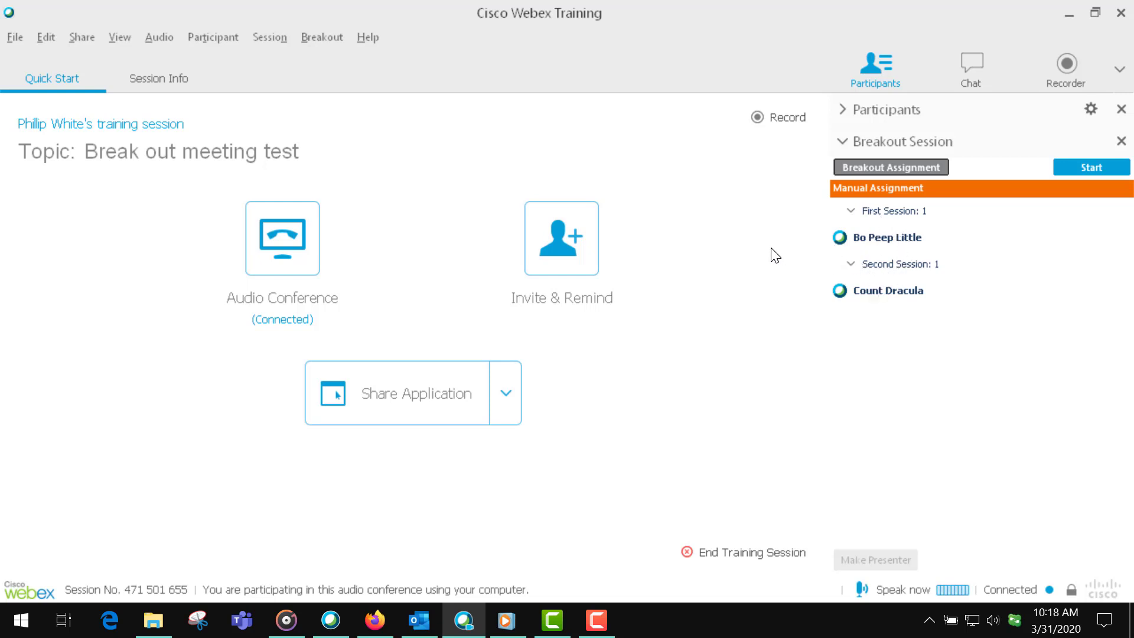
# Start the two manually assigned breakout sessions, First Session and Second Session
pyautogui.click(317, 37)
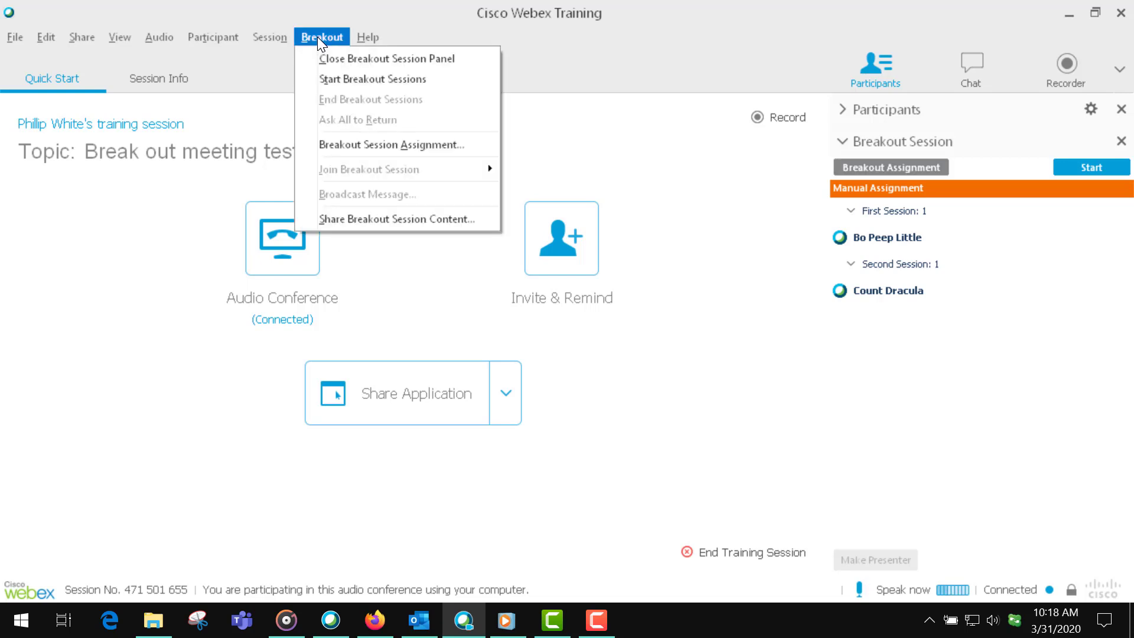
pyautogui.click(625, 49)
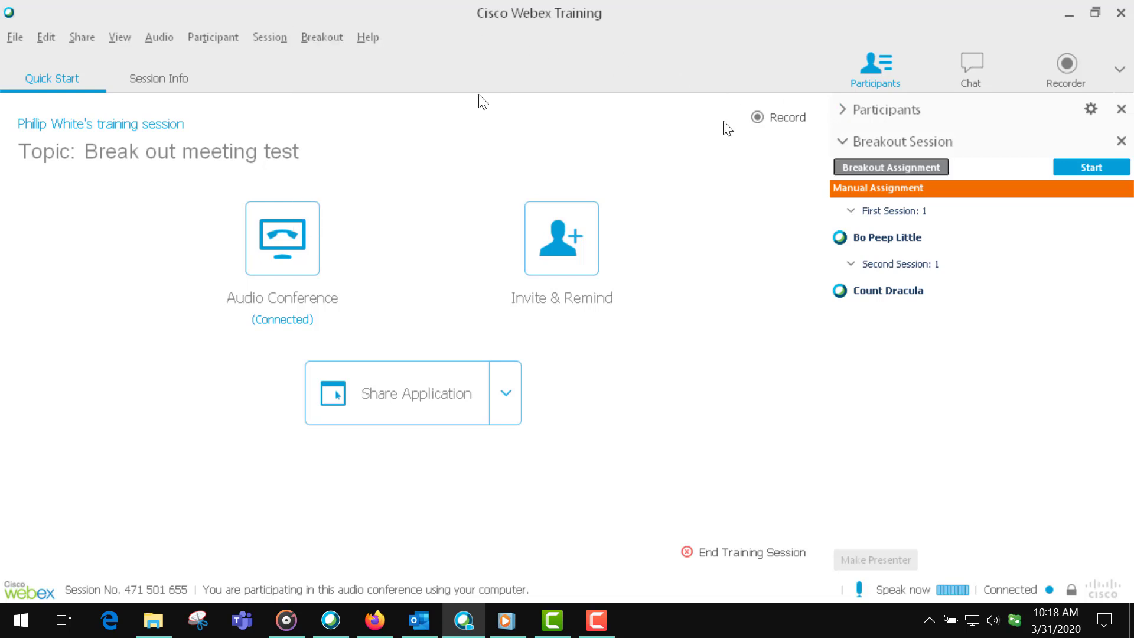
pyautogui.click(304, 41)
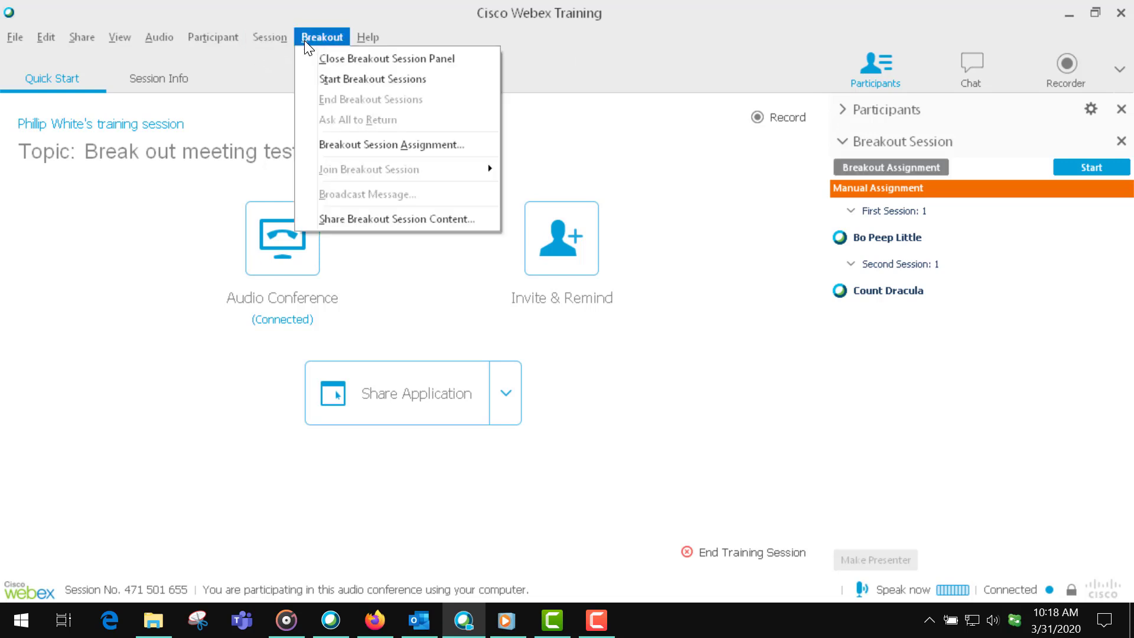
pyautogui.click(323, 83)
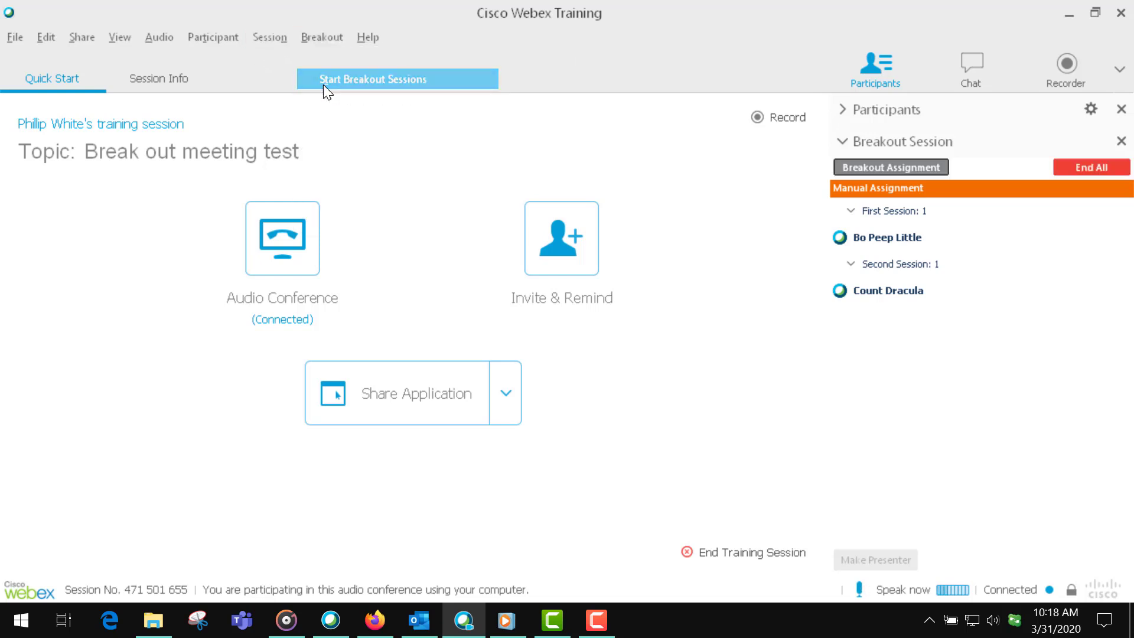
pyautogui.click(306, 36)
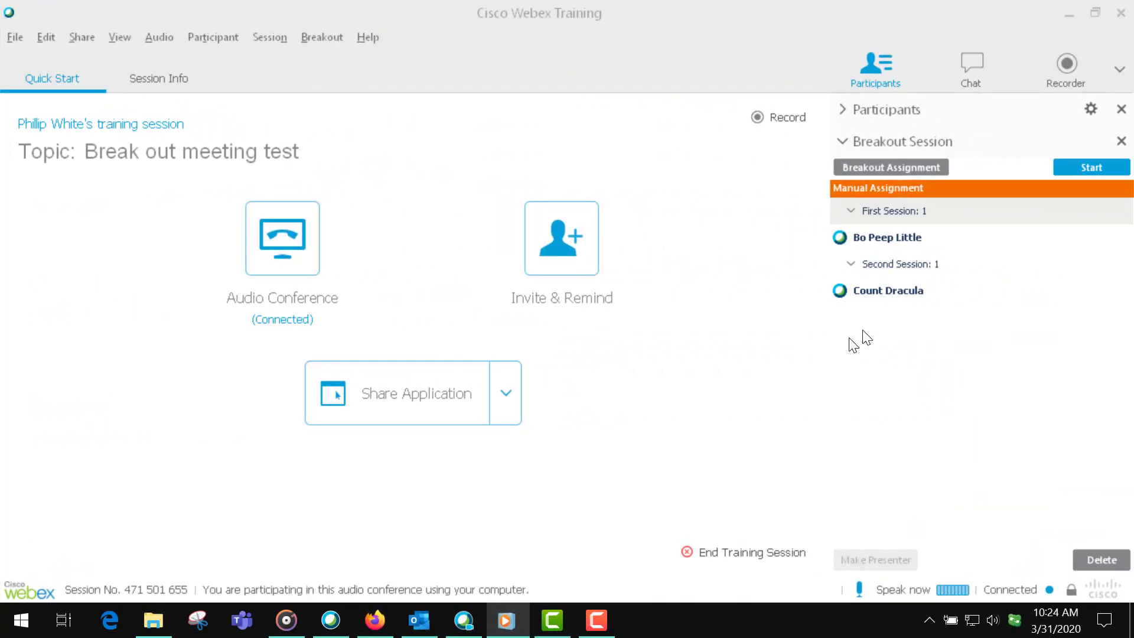
# Select the attendee in First Session and start the breakout sessions again
pyautogui.click(883, 238)
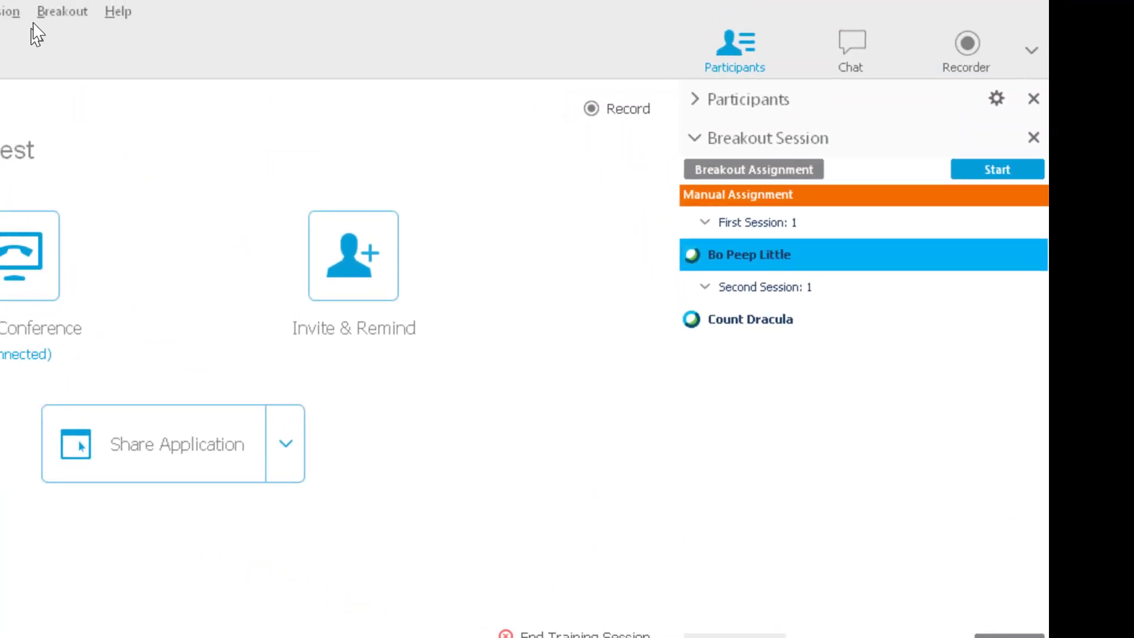
pyautogui.click(45, 15)
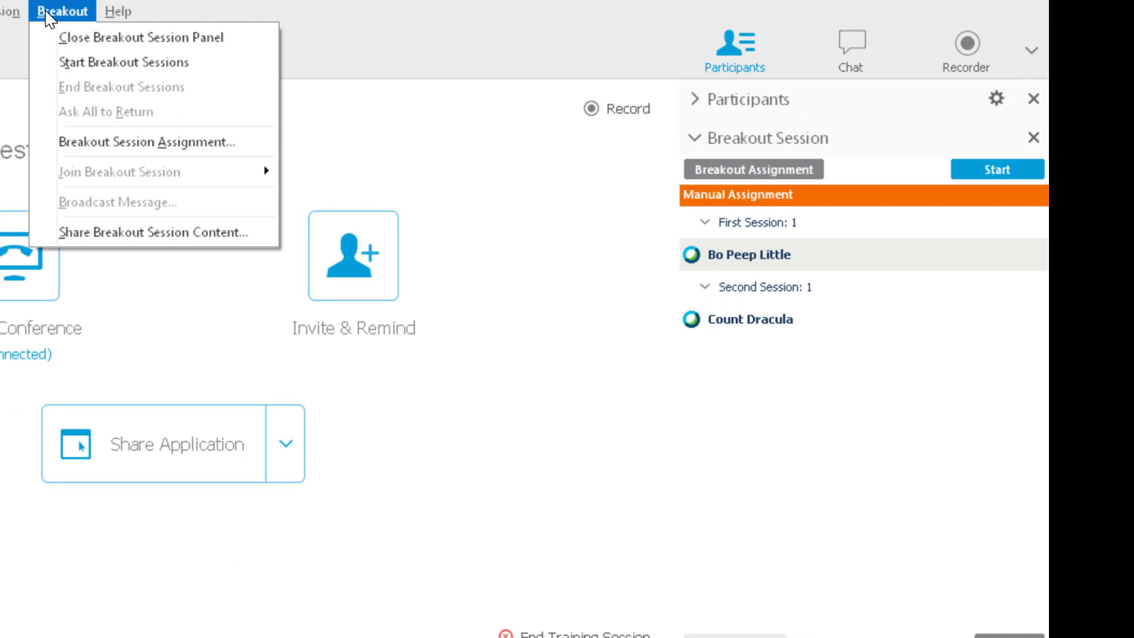
pyautogui.click(74, 62)
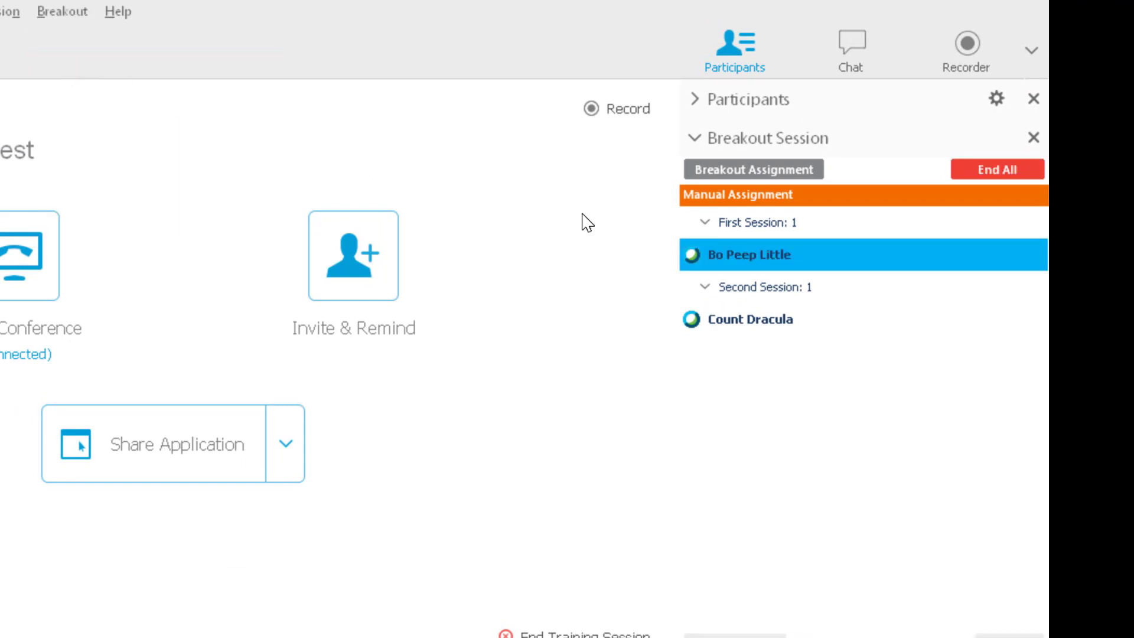
# View the Share Breakout Session Content options for breakout sessions that have occurred, and close them without sharing
pyautogui.click(53, 18)
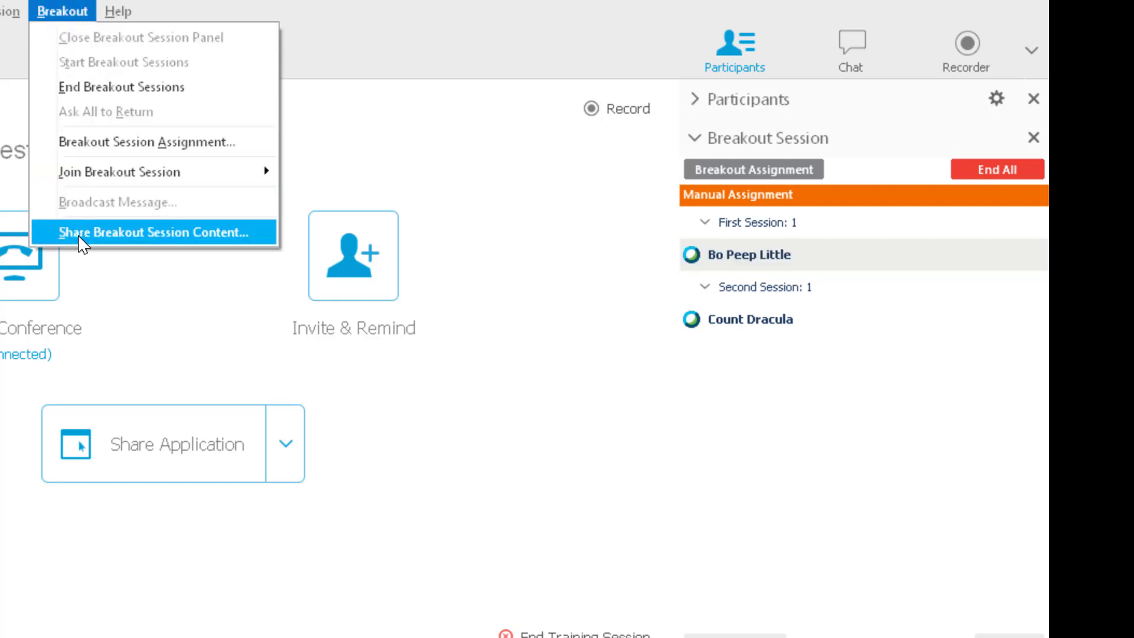
pyautogui.click(190, 235)
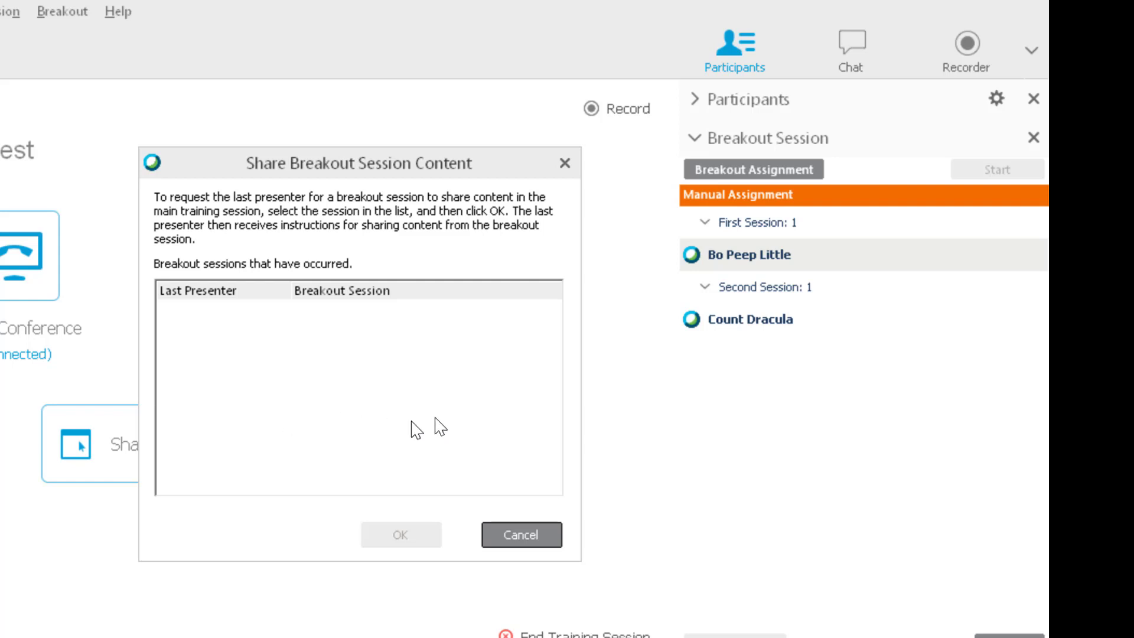
pyautogui.click(565, 163)
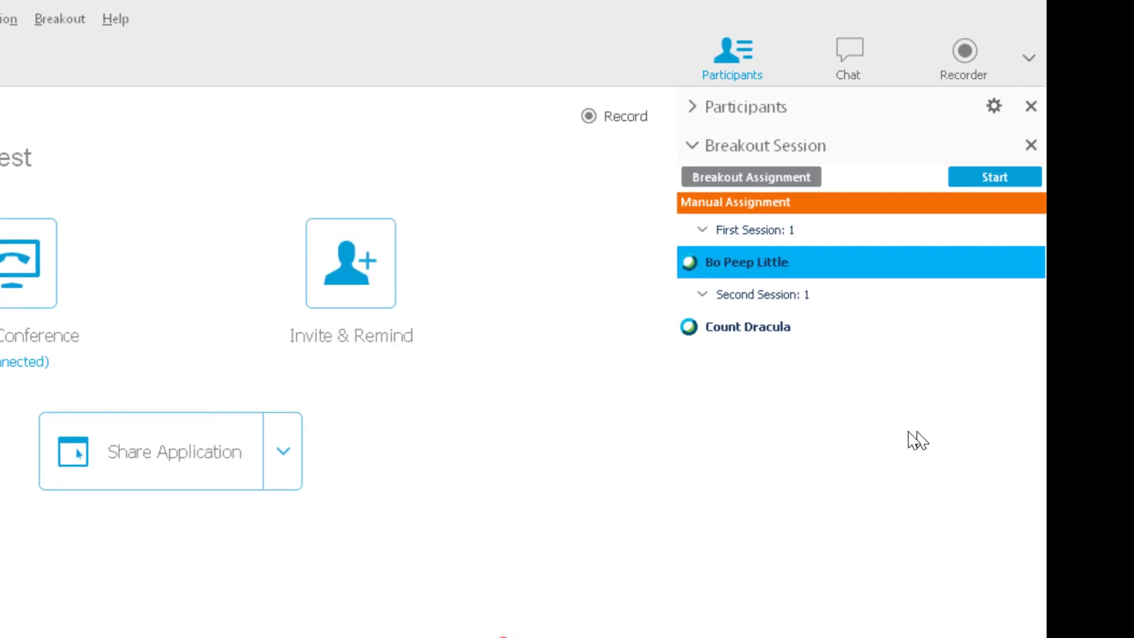
# Restart the breakout sessions with the existing manual assignment
pyautogui.click(61, 12)
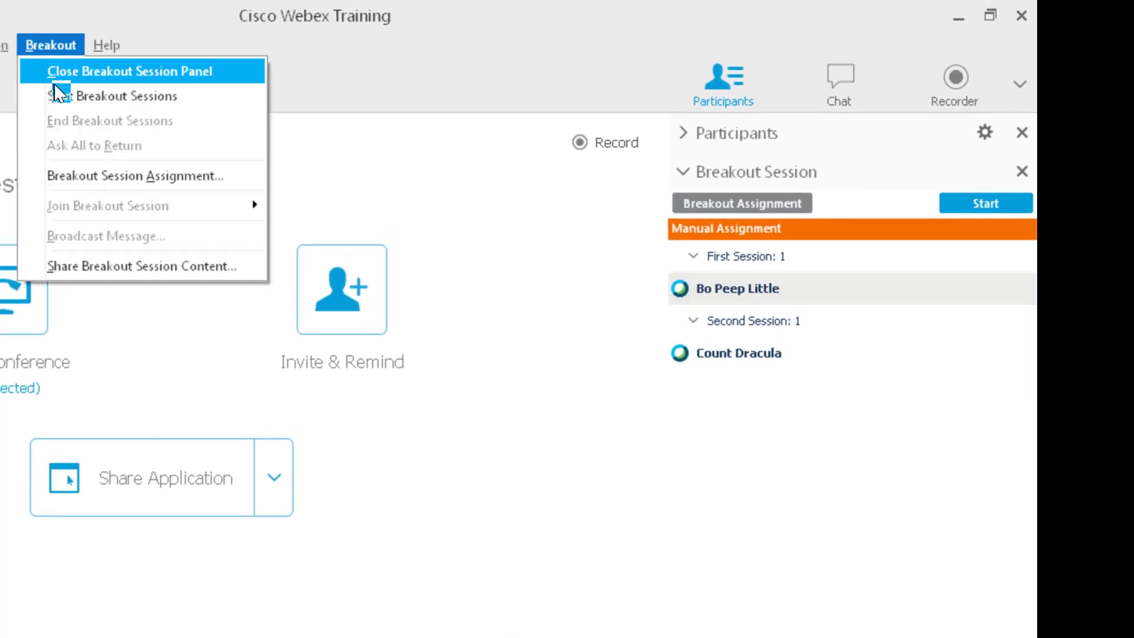
pyautogui.click(57, 90)
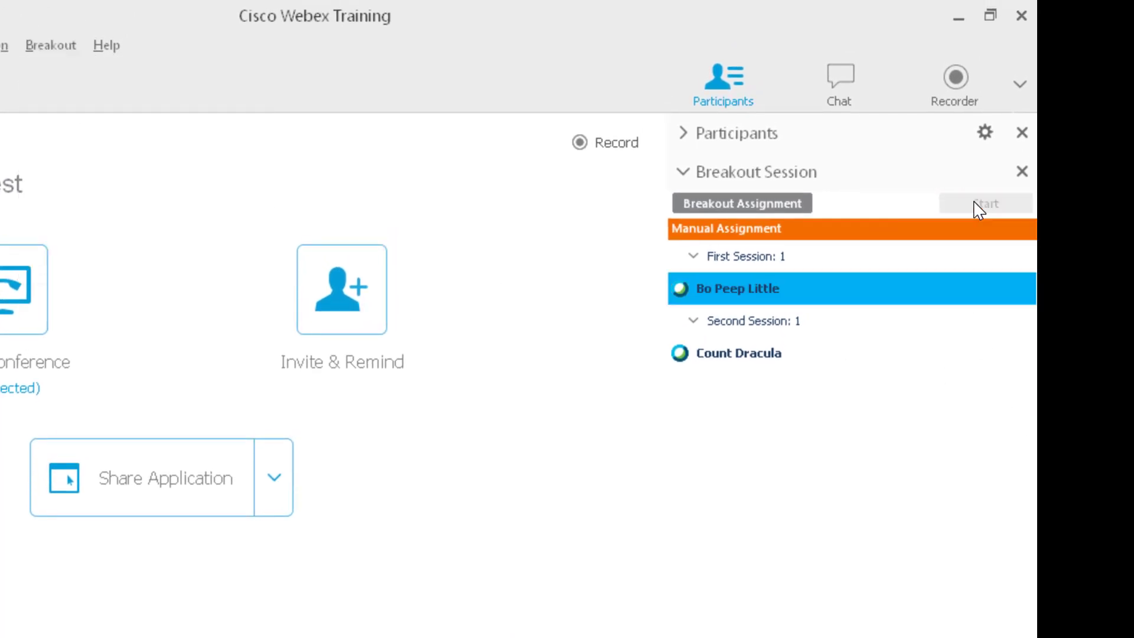